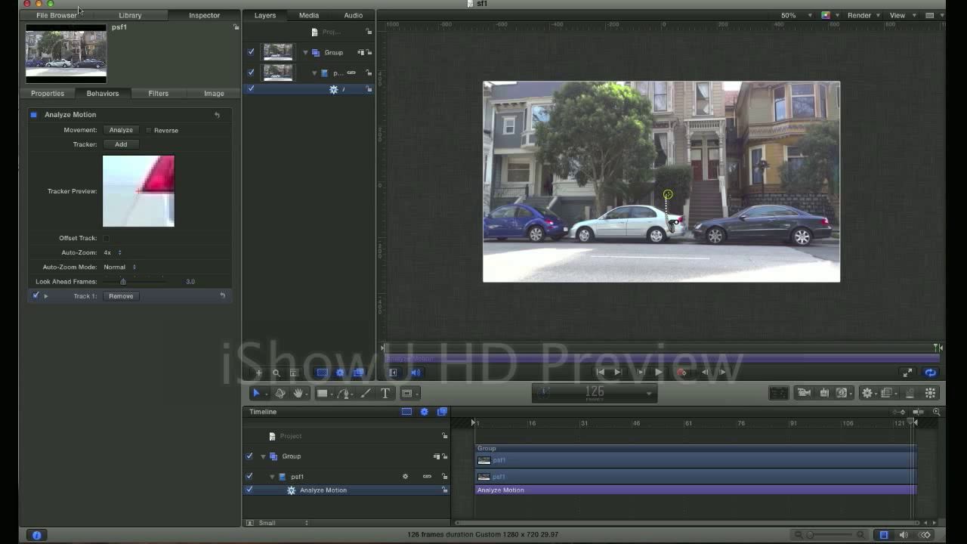
# Step: Create an Untitled project from psf2.mov using Create Project From File in the Project Browser
pyautogui.moveTo(90, 37)
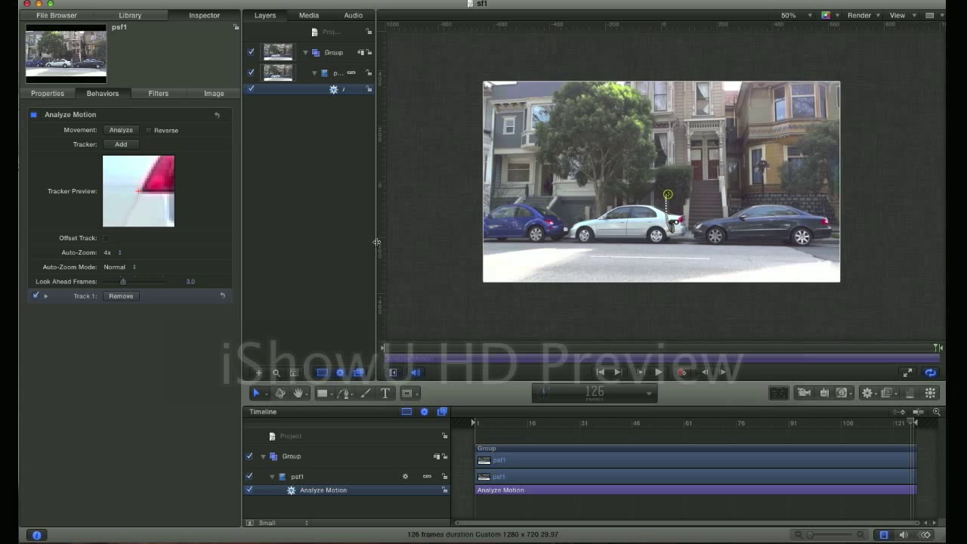
pyautogui.click(65, 1)
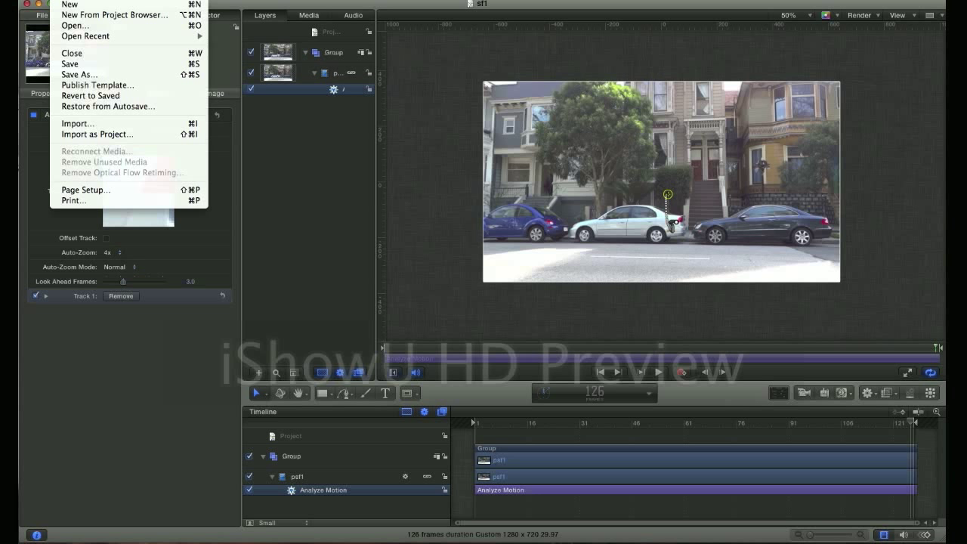
pyautogui.click(81, 7)
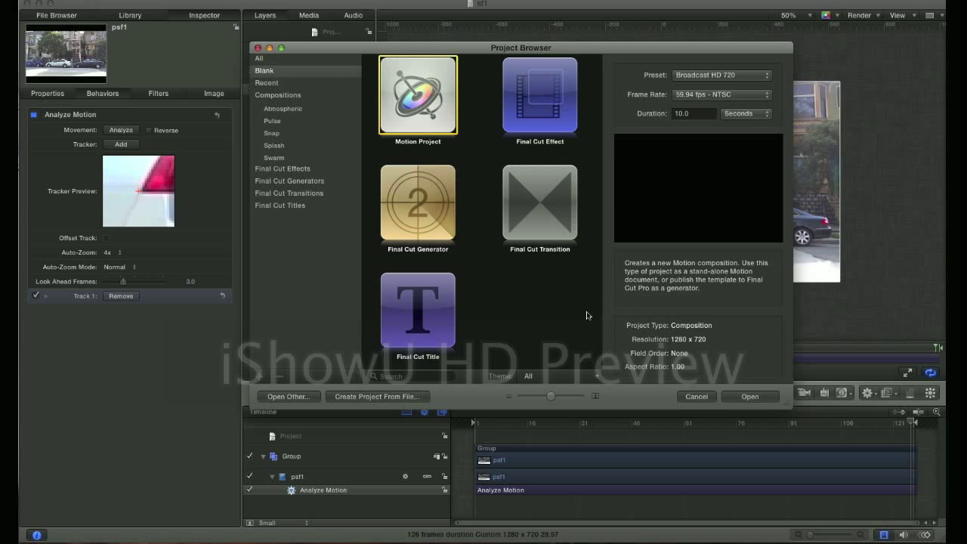
pyautogui.click(391, 399)
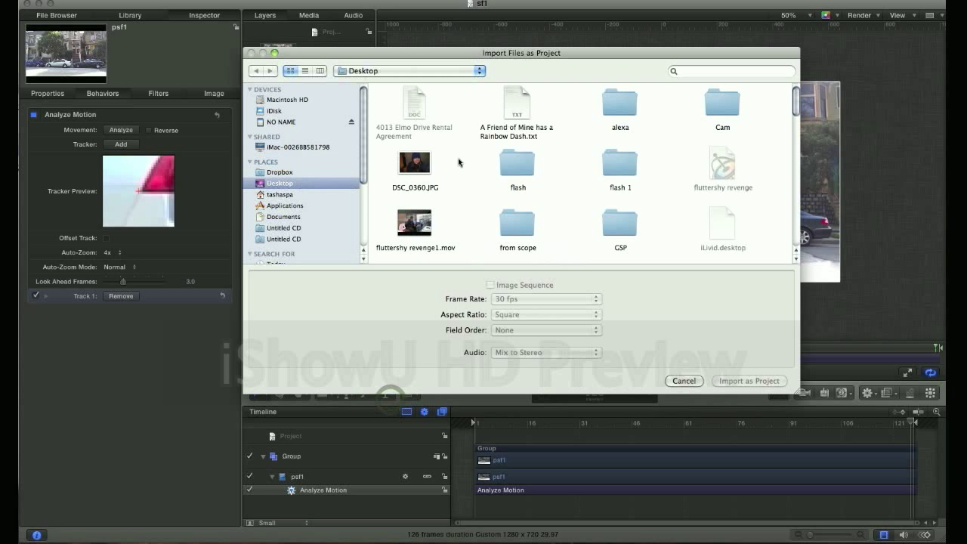
pyautogui.scroll(-2, 501, 165)
pyautogui.scroll(-4, 501, 165)
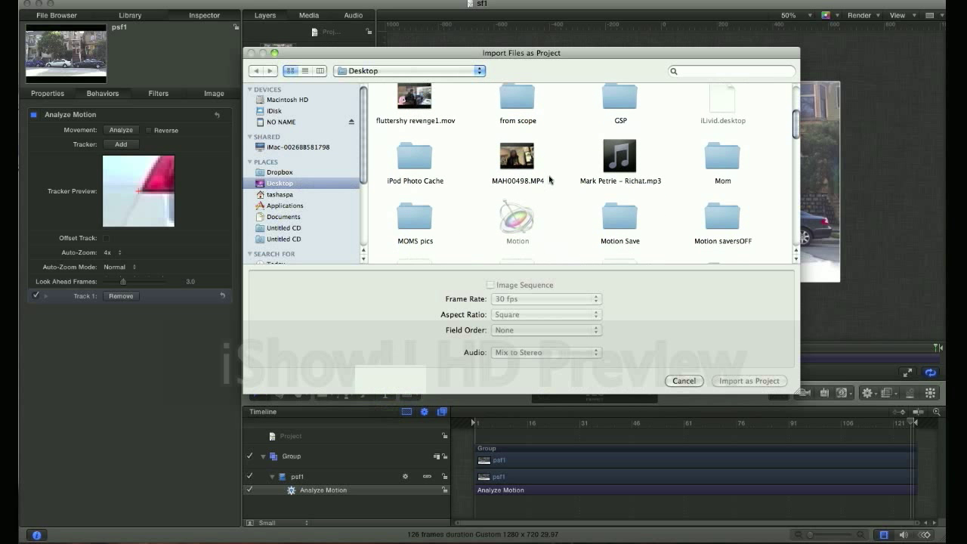
pyautogui.scroll(-5, 557, 180)
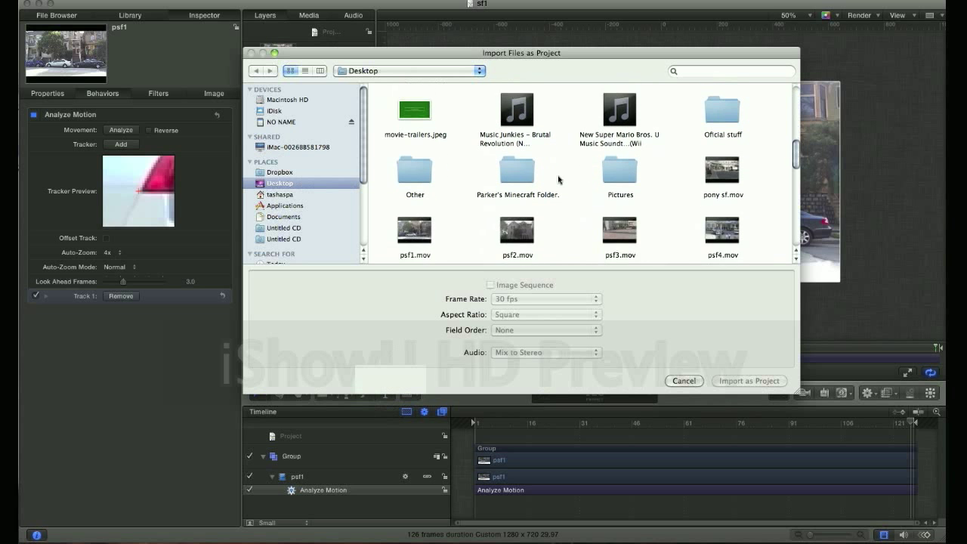
pyautogui.doubleClick(521, 213)
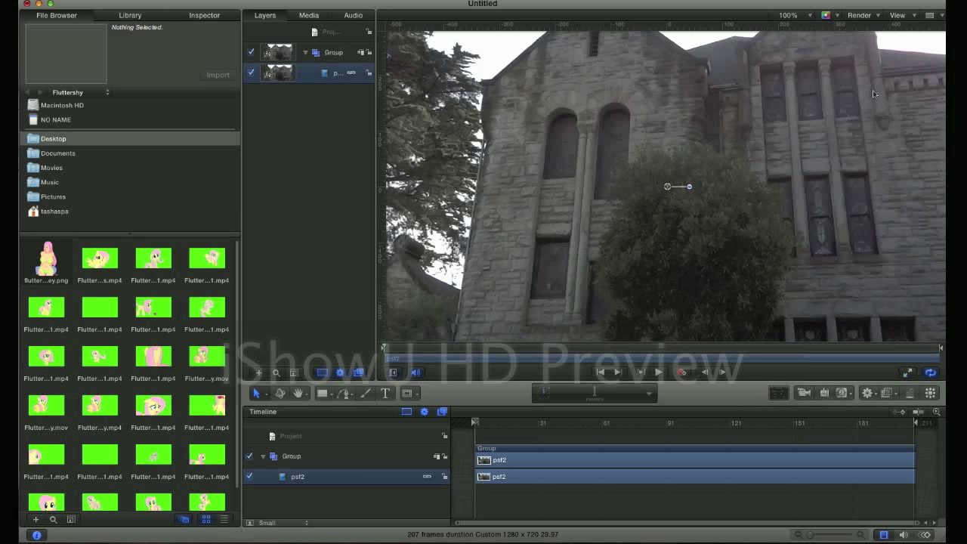
# Step: Zoom the canvas to 50%, select the psf2 layer, and scrub through the footage back to frame 1
pyautogui.click(800, 25)
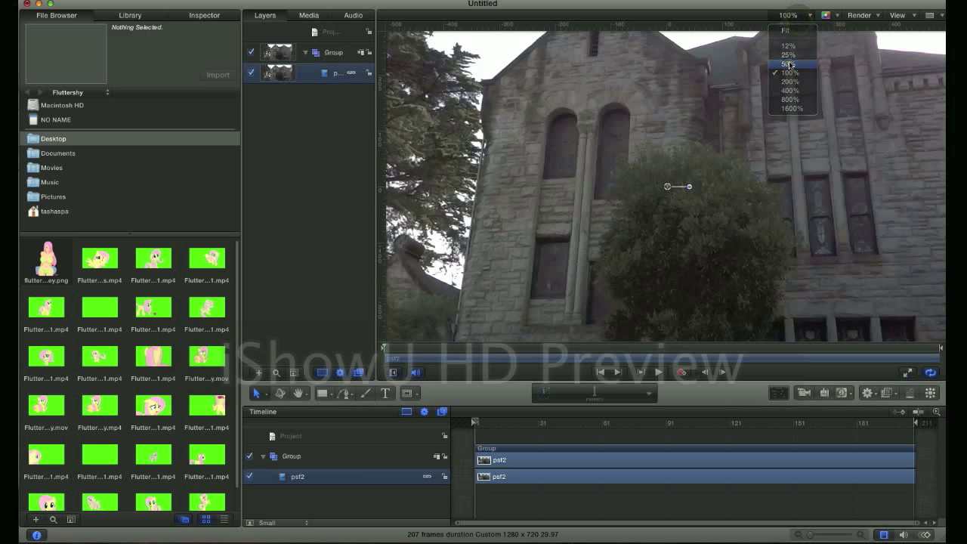
pyautogui.click(789, 63)
pyautogui.click(427, 117)
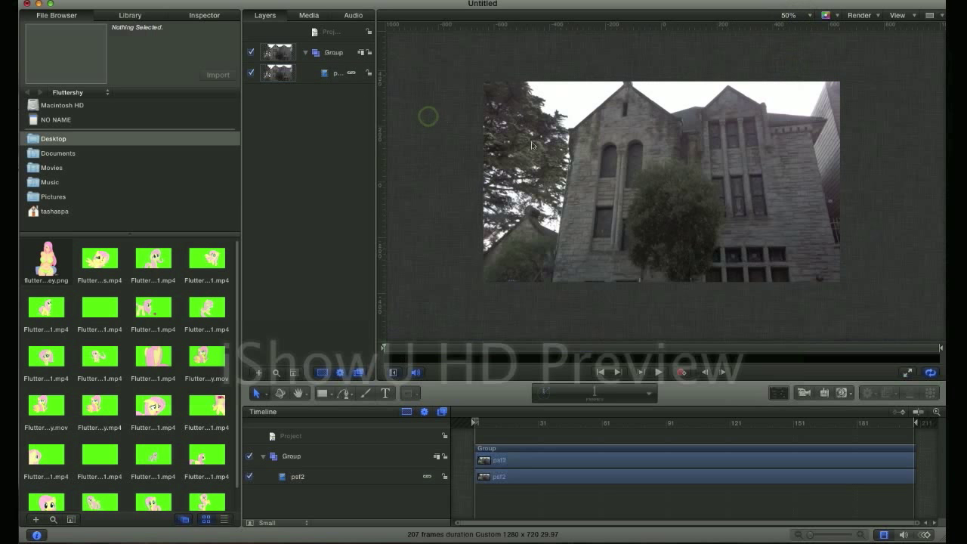
pyautogui.click(519, 182)
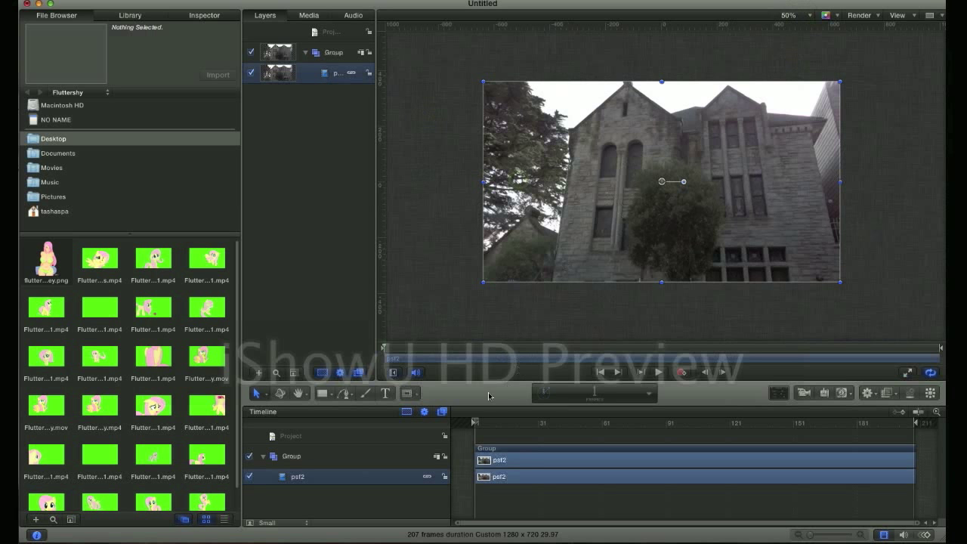
pyautogui.moveTo(477, 430); pyautogui.dragTo(741, 427)
pyautogui.moveTo(660, 426); pyautogui.dragTo(470, 427)
# Step: Apply Analyze Motion from Behaviors > Motion Tracking to the psf2 layer and place Track 1 on the gable peak
pyautogui.click(130, 15)
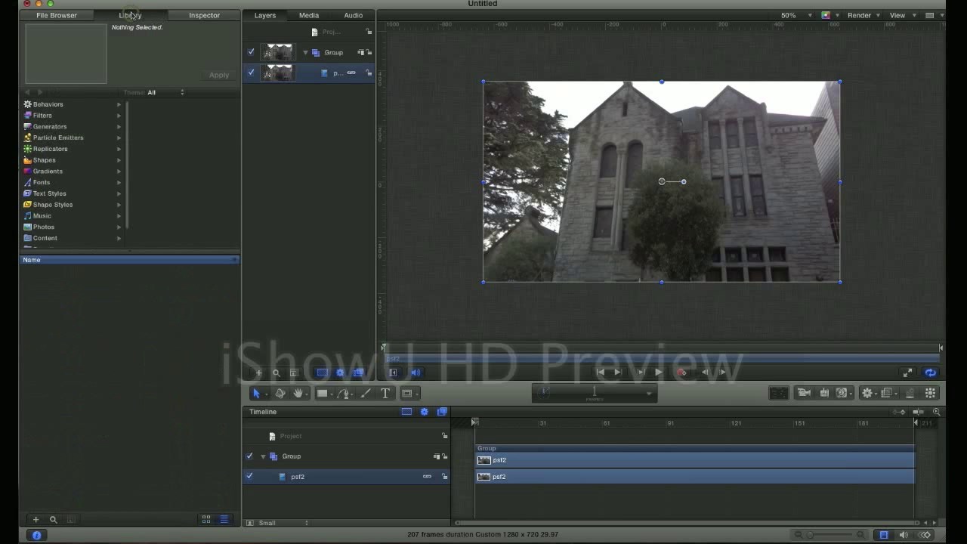
pyautogui.click(69, 104)
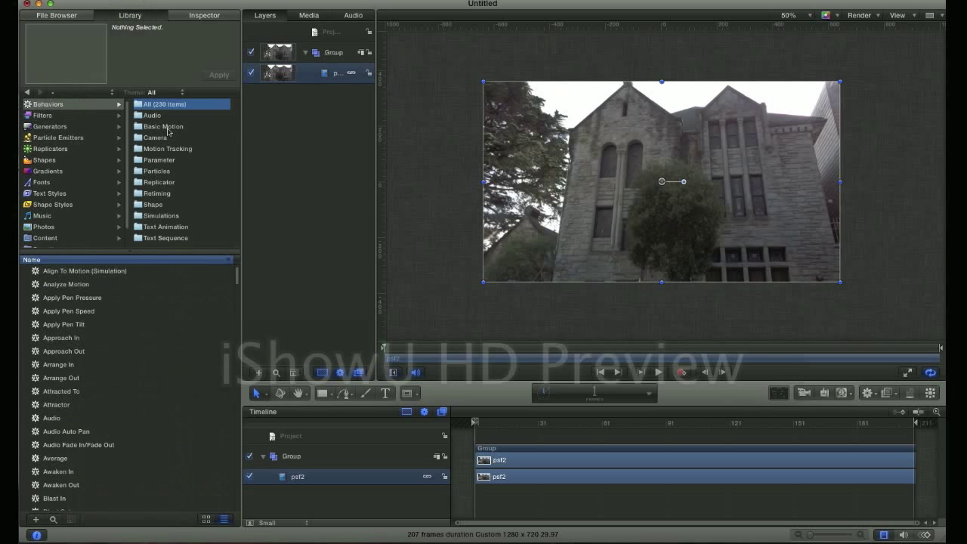
pyautogui.click(166, 151)
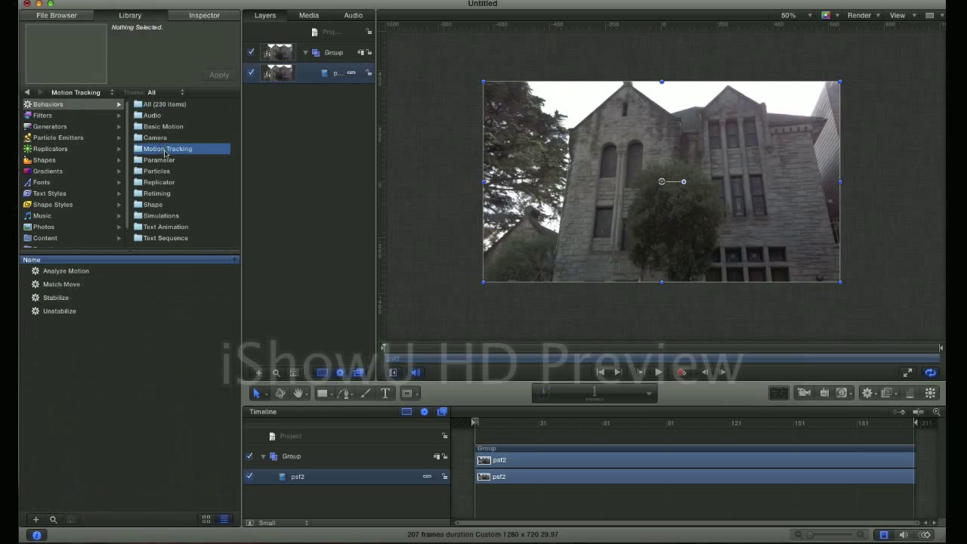
pyautogui.click(51, 272)
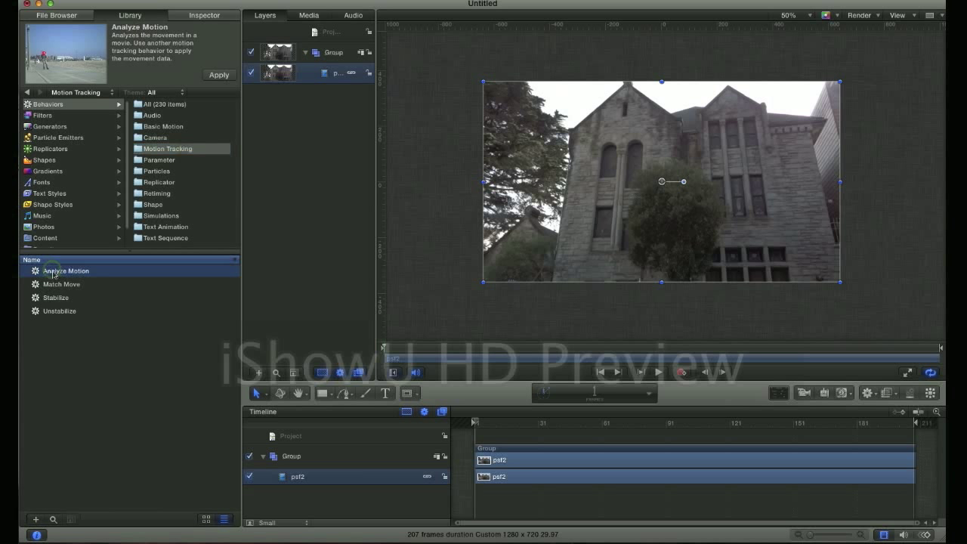
pyautogui.moveTo(51, 272); pyautogui.dragTo(314, 73)
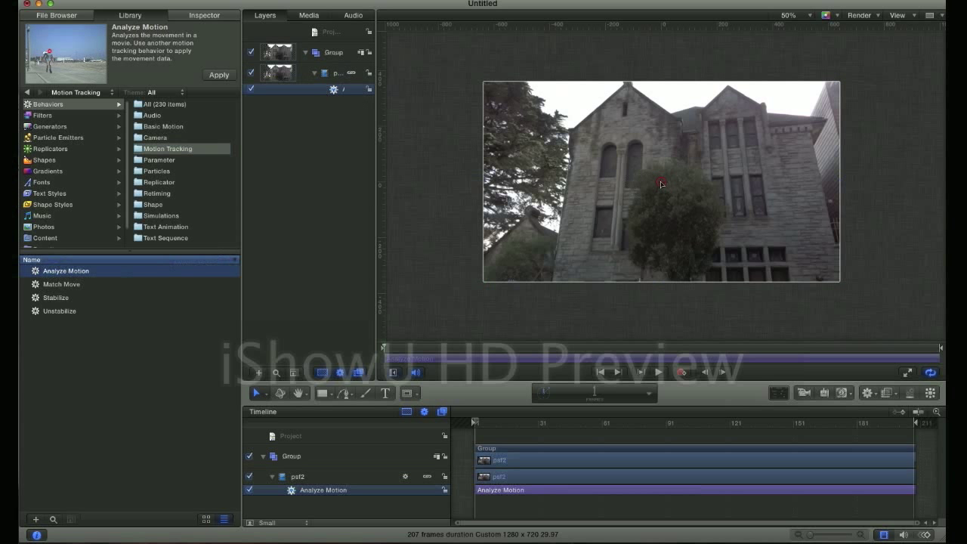
pyautogui.moveTo(661, 182); pyautogui.dragTo(622, 117)
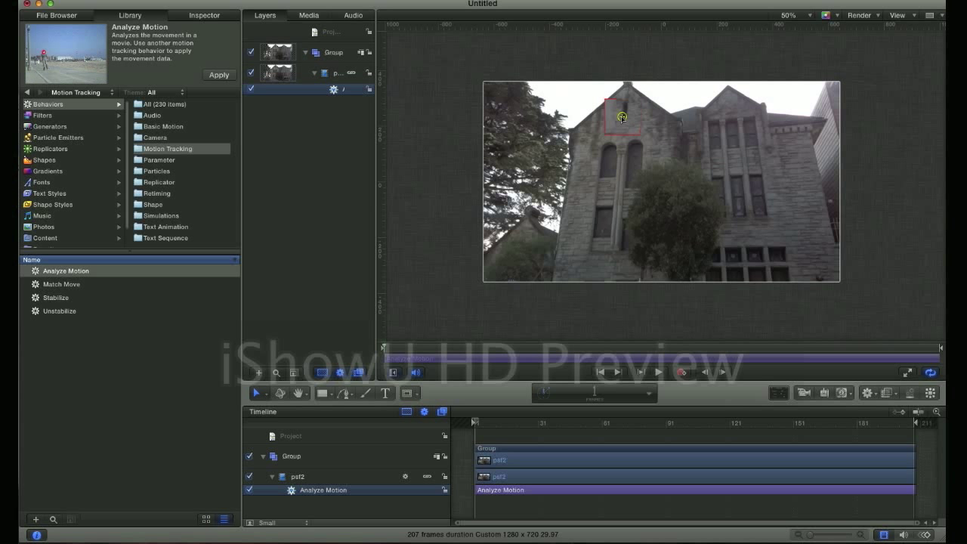
# Step: Run the Analyze Motion analysis from its Inspector settings to track the point across all 207 frames
pyautogui.click(201, 17)
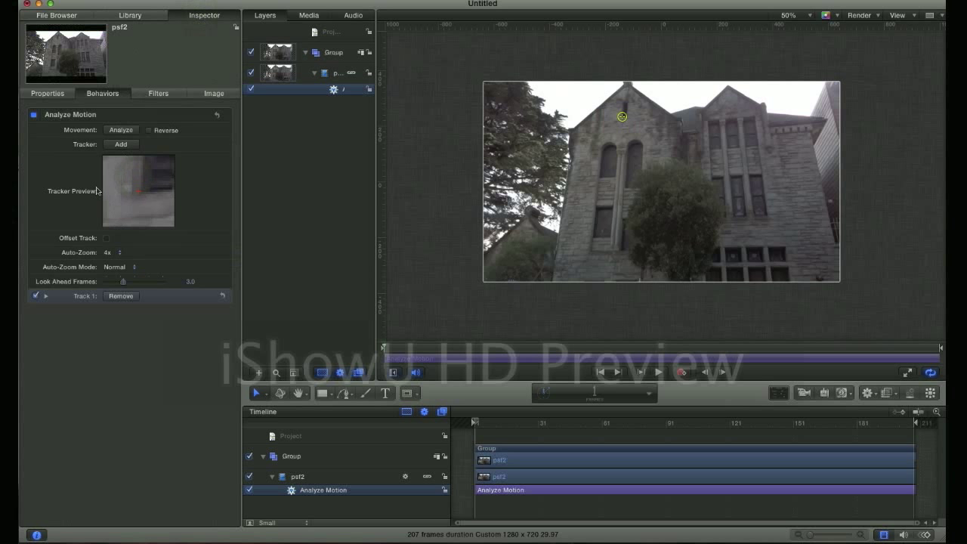
pyautogui.click(121, 130)
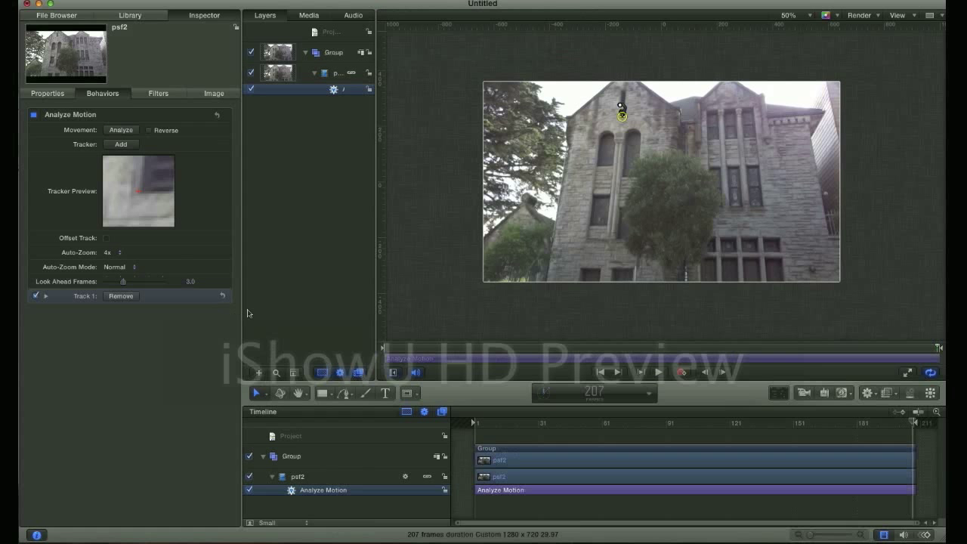
# Step: Browse the Desktop folders in the File Browser to locate the video greenscreen folder
pyautogui.click(54, 15)
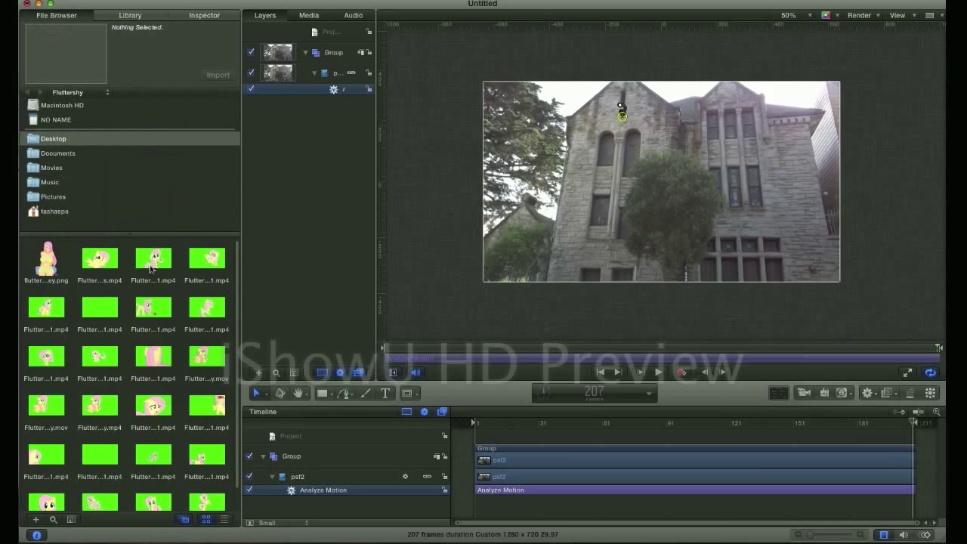
pyautogui.scroll(-1, 149, 277)
pyautogui.click(110, 153)
pyautogui.click(110, 139)
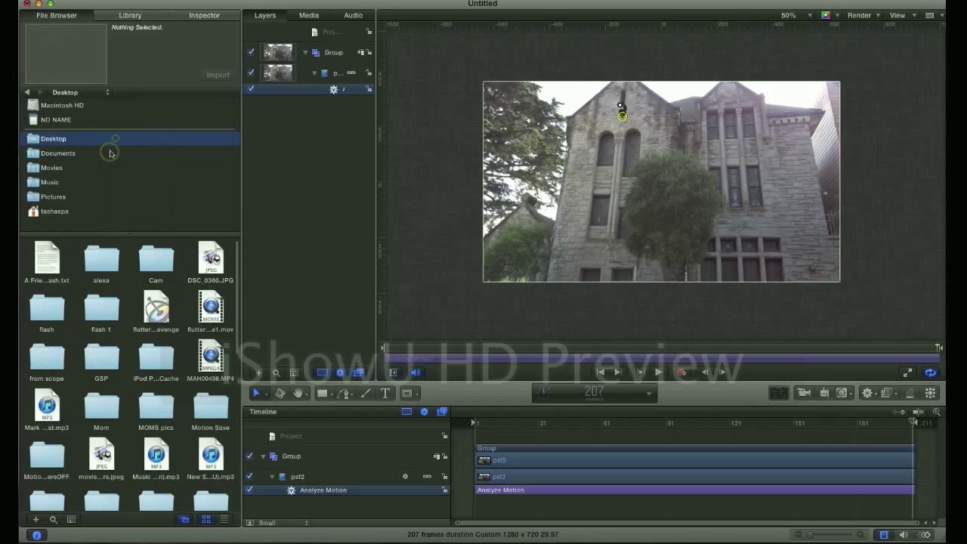
pyautogui.scroll(-10, 151, 295)
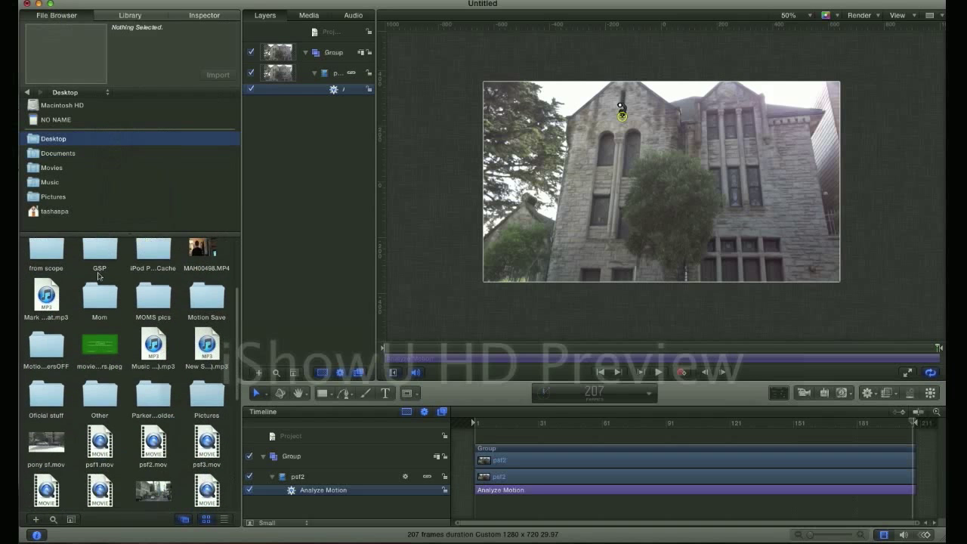
pyautogui.doubleClick(153, 484)
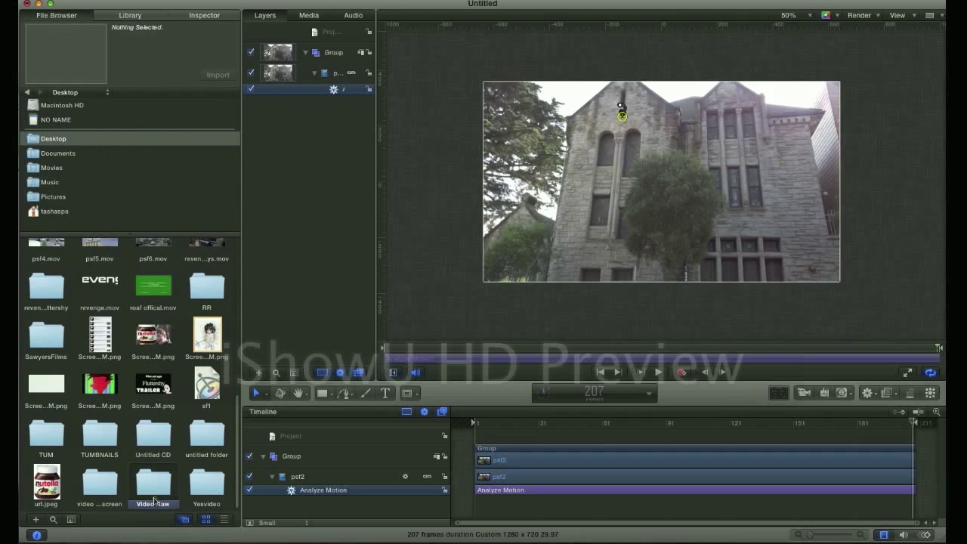
pyautogui.click(53, 139)
pyautogui.scroll(-10, 106, 377)
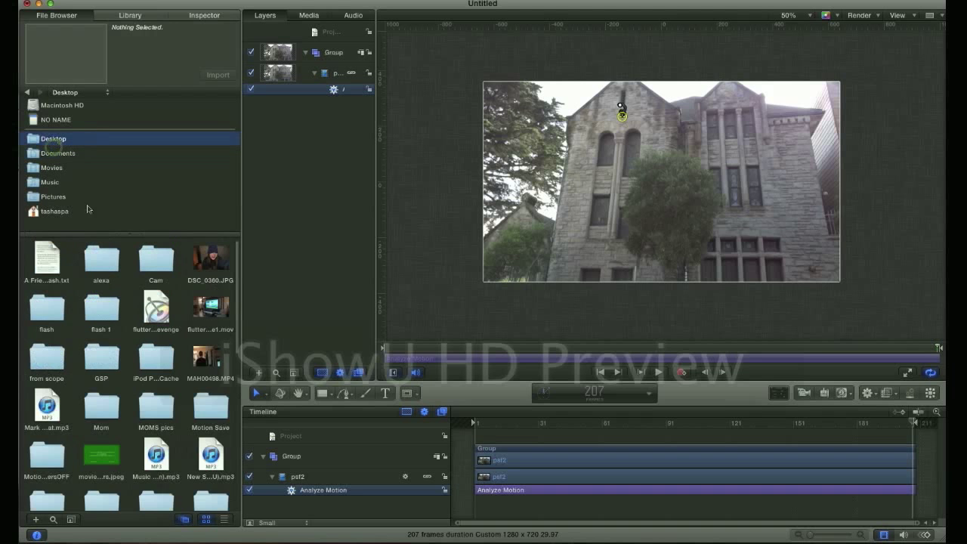
pyautogui.doubleClick(106, 484)
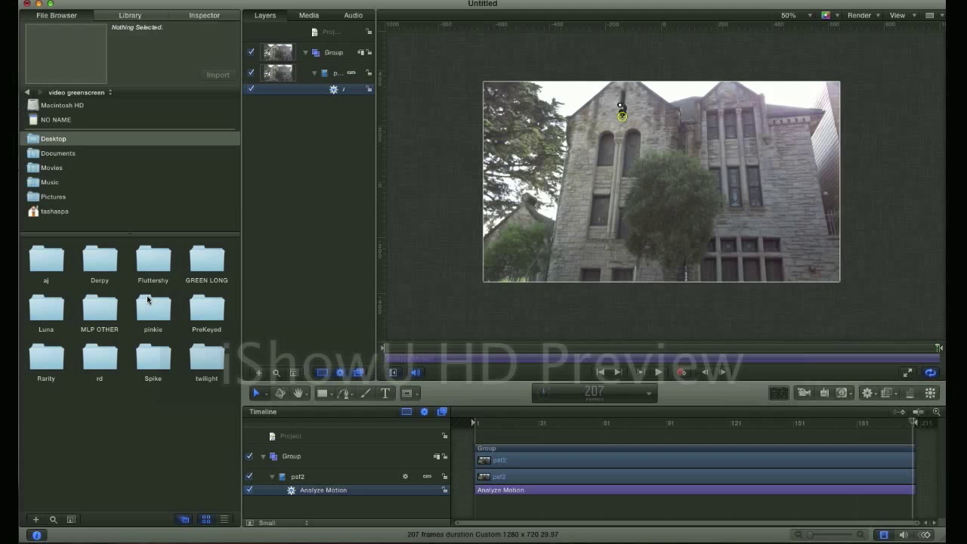
pyautogui.doubleClick(120, 263)
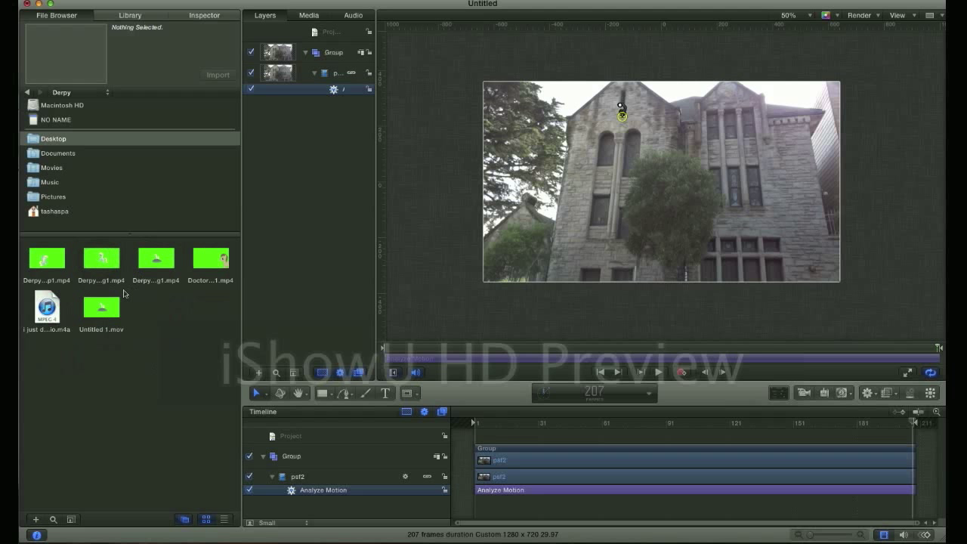
# Step: Open video greenscreen > rd and drag a Rainbow Dash clip onto the canvas
pyautogui.click(70, 154)
pyautogui.click(111, 143)
pyautogui.scroll(-5, 132, 312)
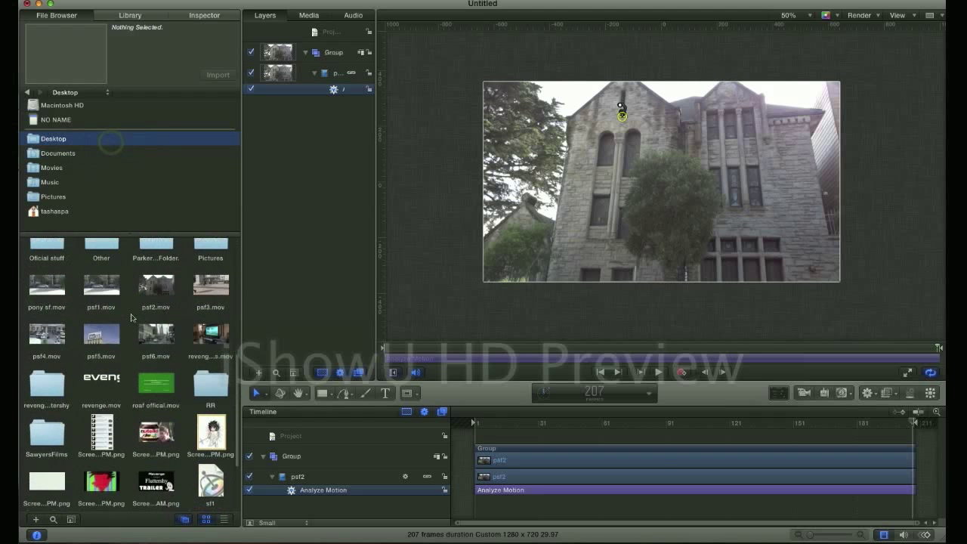
pyautogui.doubleClick(104, 483)
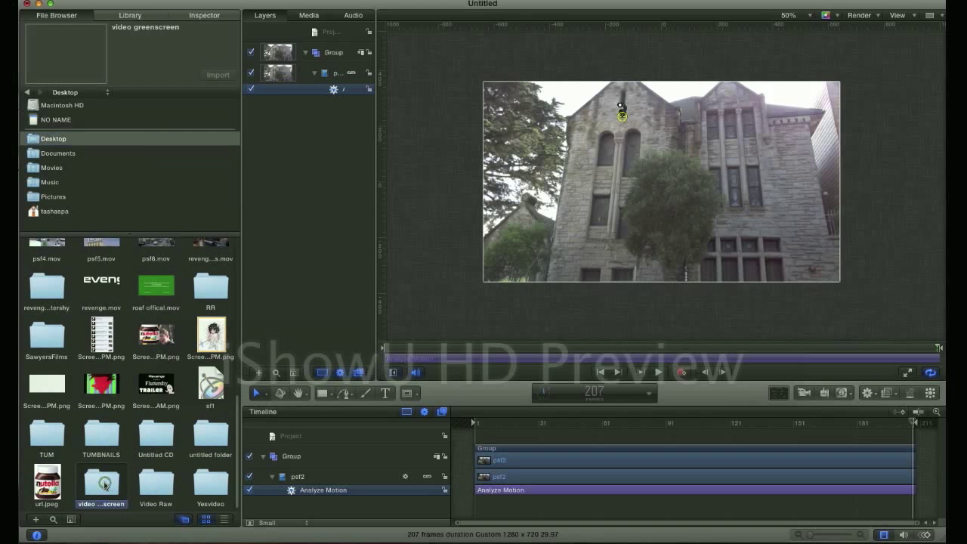
pyautogui.doubleClick(108, 371)
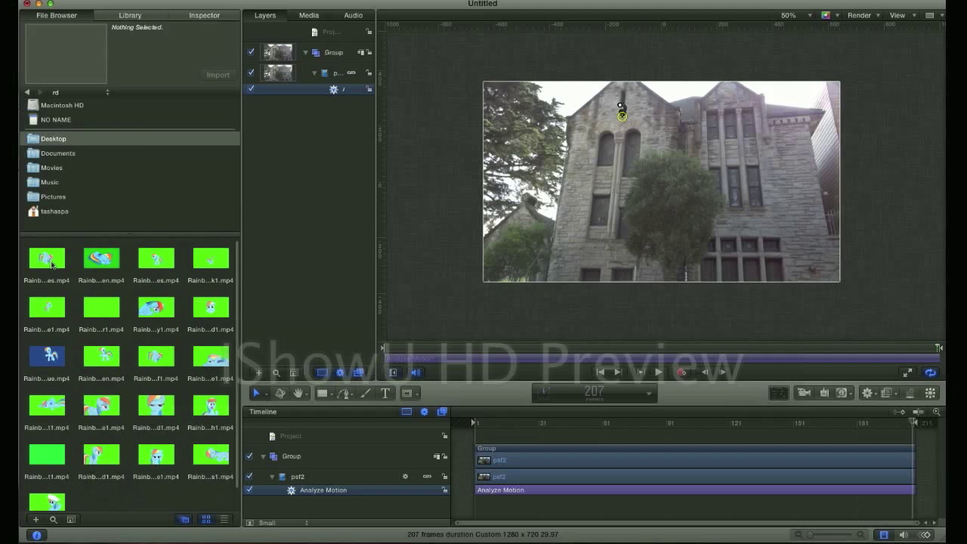
pyautogui.moveTo(51, 264); pyautogui.dragTo(673, 173)
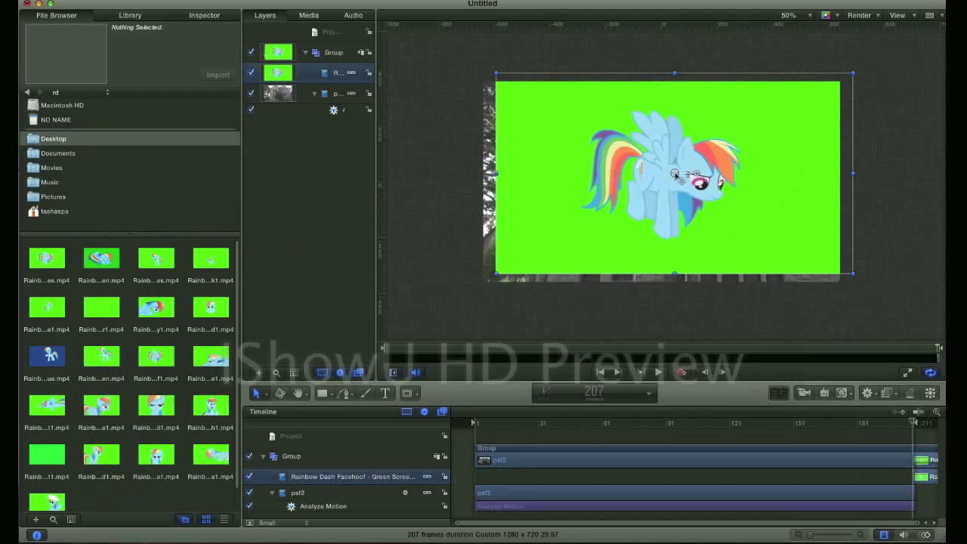
# Step: Apply a Keying > Keyer filter to the Rainbow Dash clip
pyautogui.click(868, 392)
pyautogui.click(887, 393)
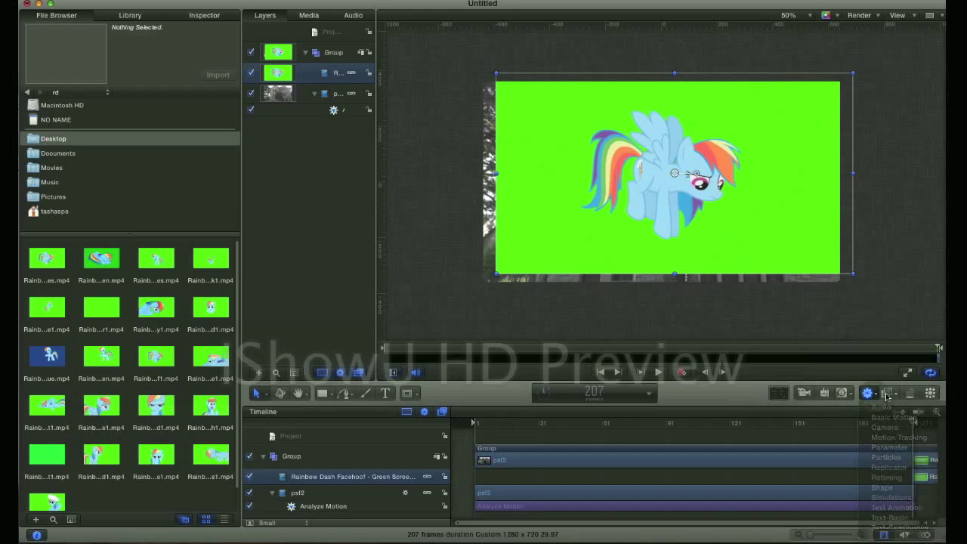
pyautogui.moveTo(903, 457)
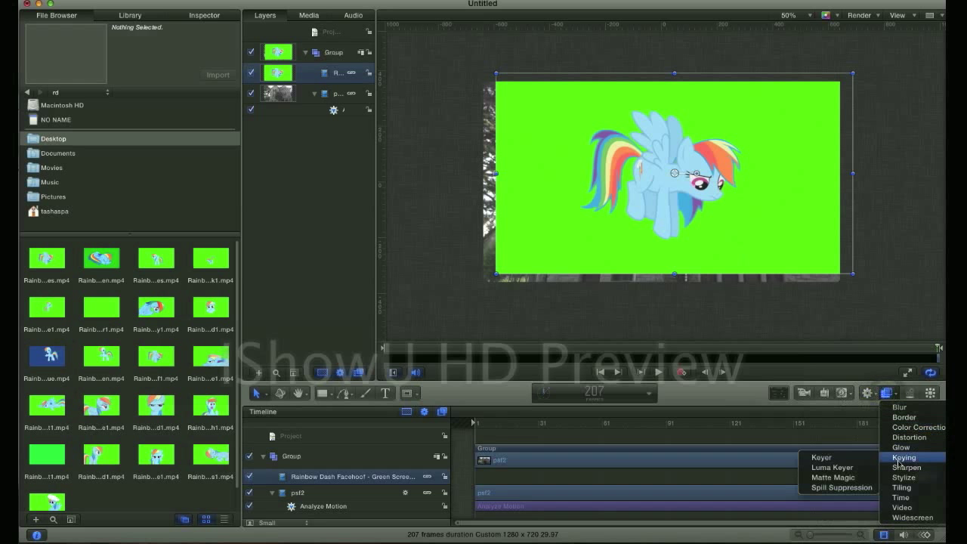
pyautogui.click(855, 458)
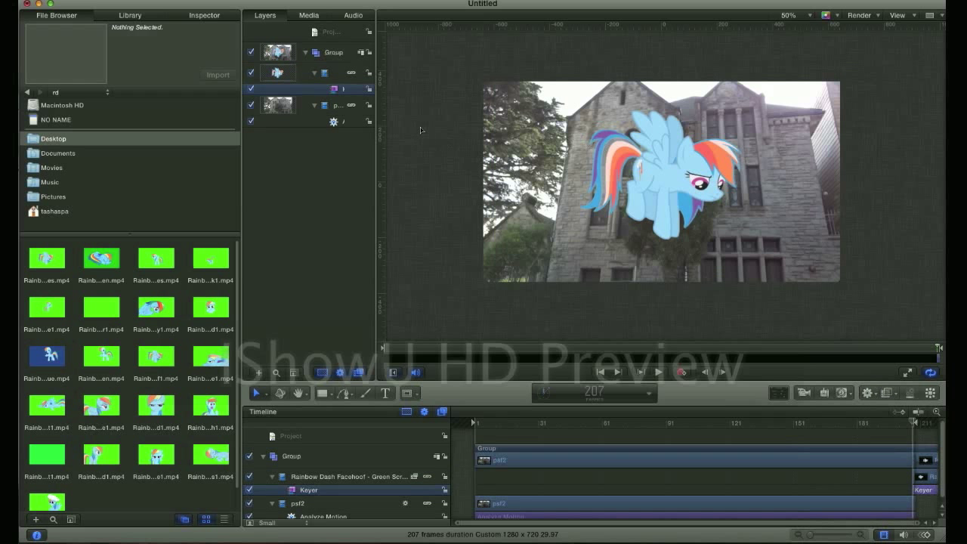
# Step: Sample the green background in the Keyer settings and set the view back to Composite
pyautogui.click(202, 15)
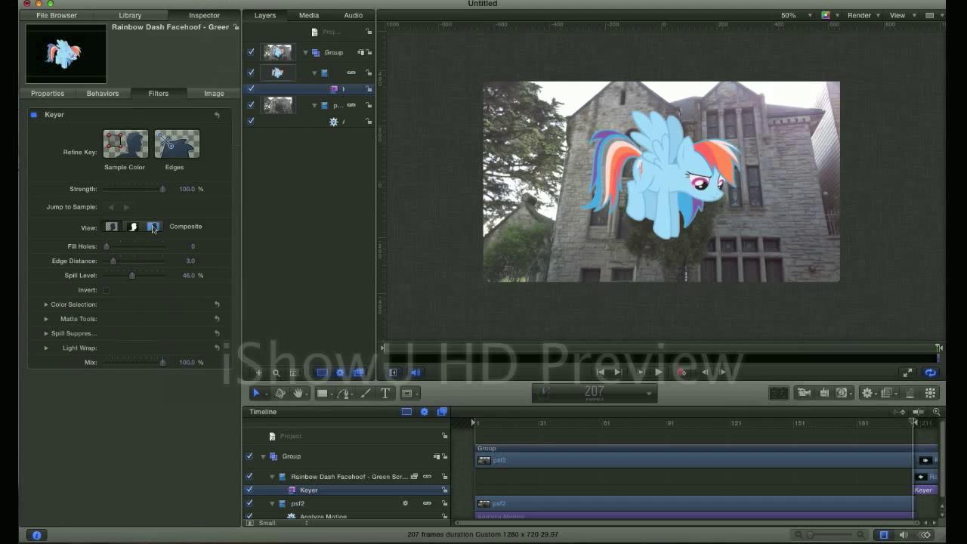
pyautogui.click(154, 227)
pyautogui.click(125, 144)
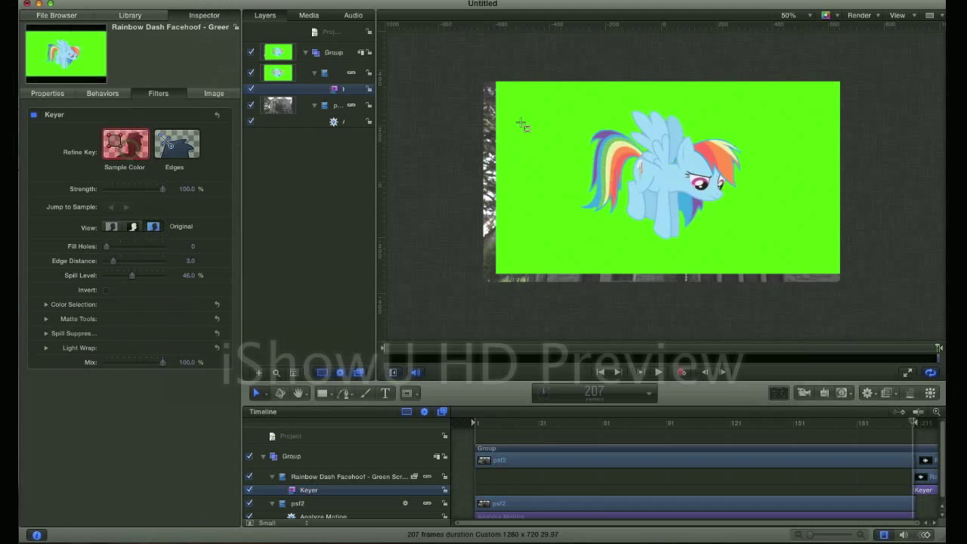
pyautogui.moveTo(521, 119); pyautogui.dragTo(552, 164)
pyautogui.click(113, 226)
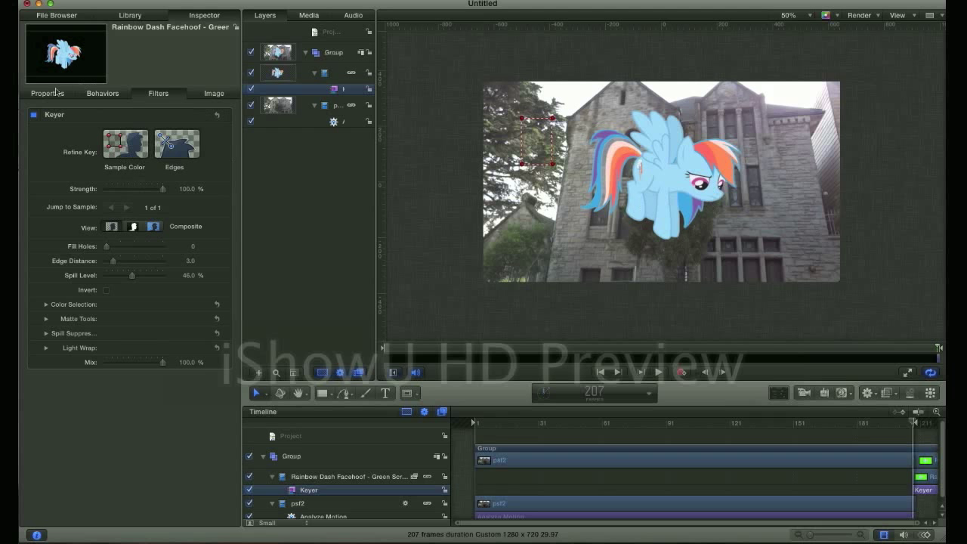
pyautogui.click(54, 94)
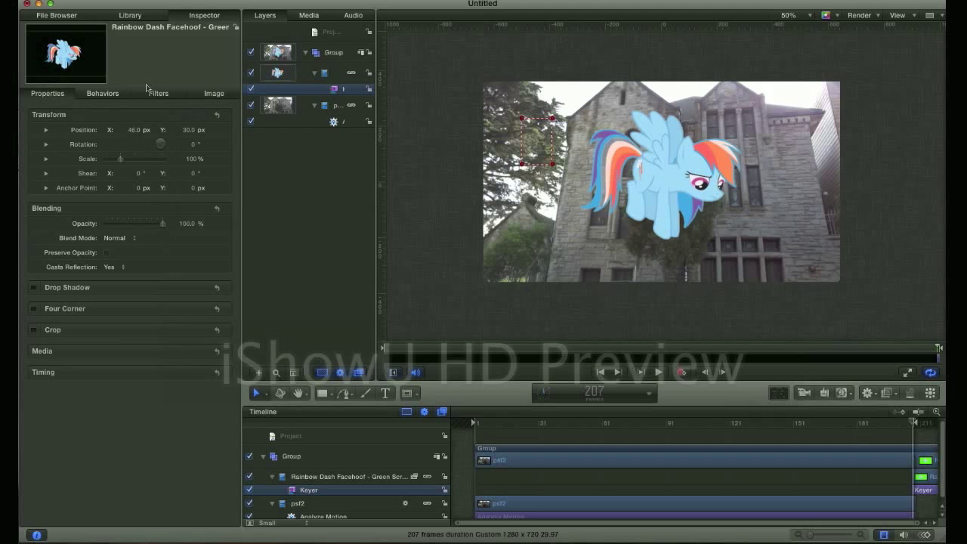
# Step: Enable Crop on the clip with Left, Right and Bottom at 3.0 and Top at 5.0
pyautogui.click(33, 329)
pyautogui.click(200, 334)
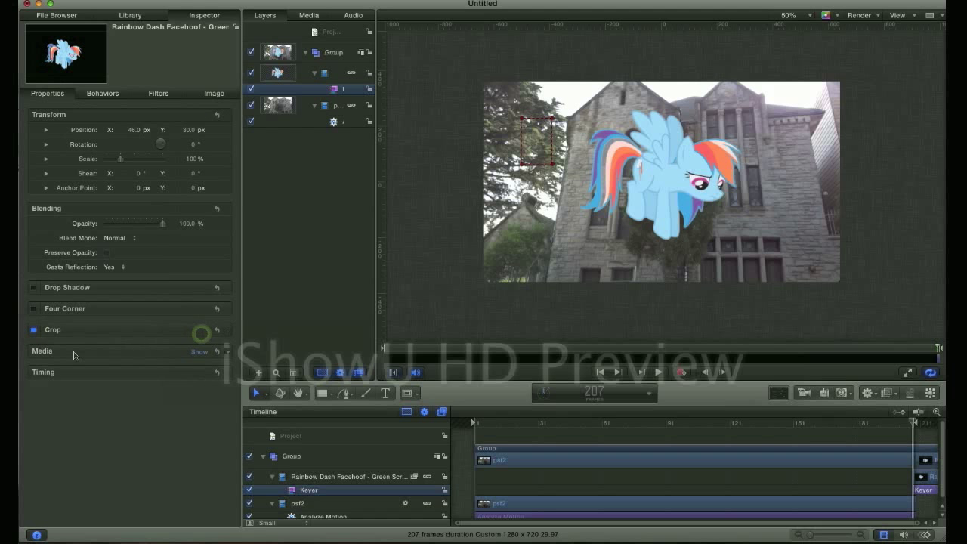
pyautogui.moveTo(107, 347); pyautogui.dragTo(109, 357)
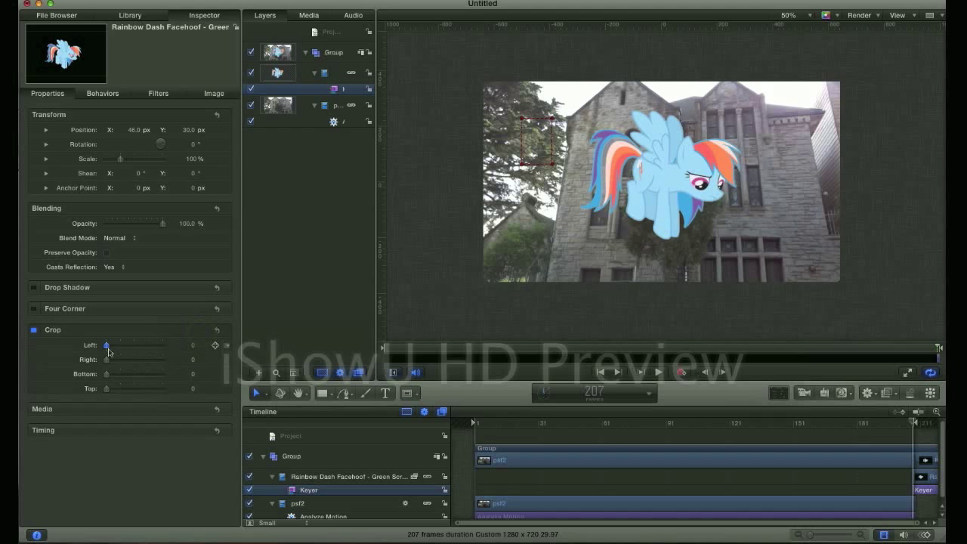
pyautogui.click(108, 359)
pyautogui.click(106, 373)
pyautogui.click(104, 392)
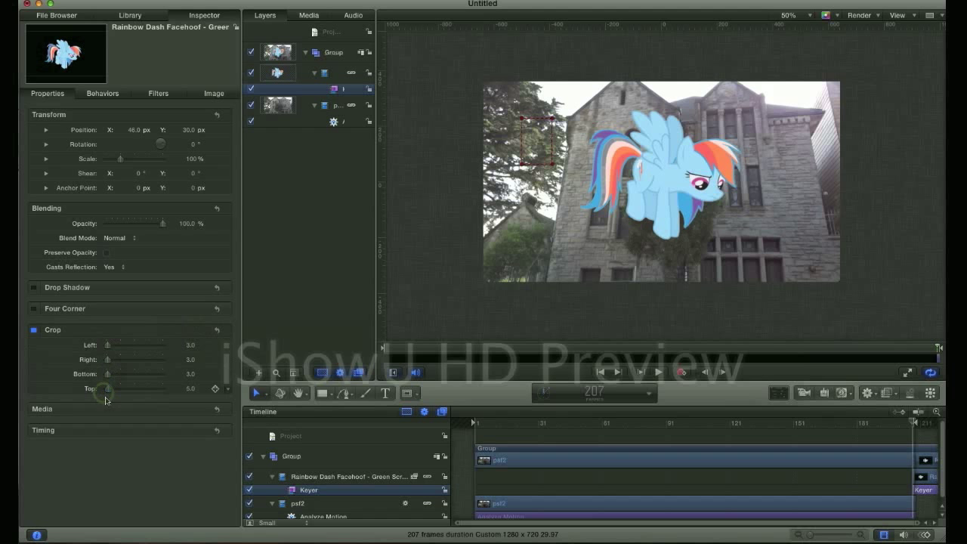
pyautogui.click(122, 456)
pyautogui.click(414, 197)
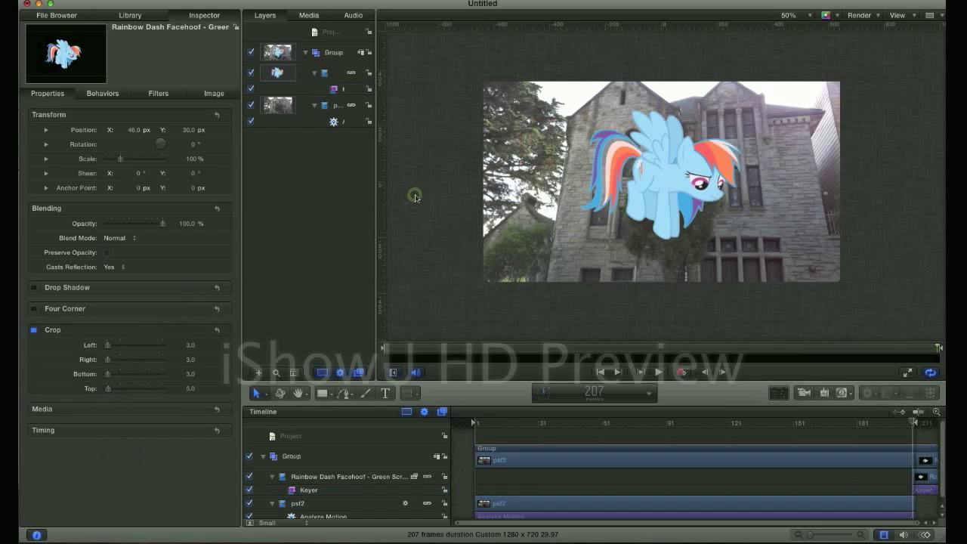
pyautogui.click(627, 168)
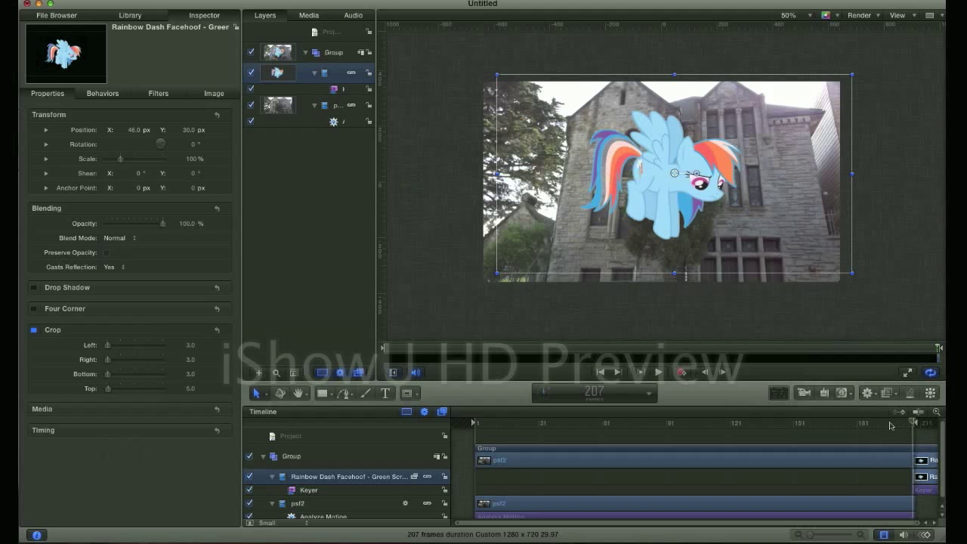
# Step: Slide the Rainbow Dash clip earlier to start near frame 70 and scrub to where the pony appears
pyautogui.moveTo(913, 422); pyautogui.dragTo(853, 423)
pyautogui.moveTo(925, 475); pyautogui.dragTo(576, 477)
pyautogui.moveTo(852, 423); pyautogui.dragTo(820, 423)
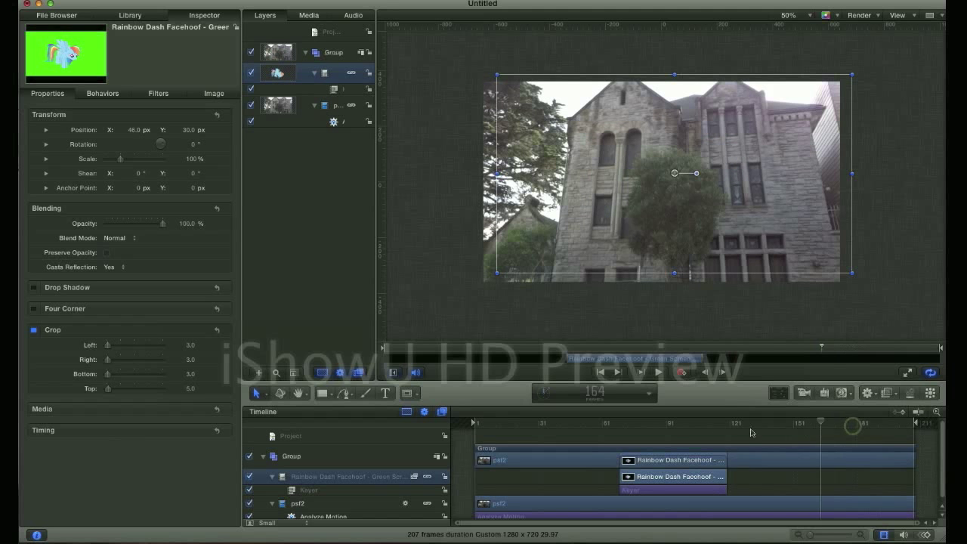
pyautogui.moveTo(684, 423); pyautogui.dragTo(661, 422)
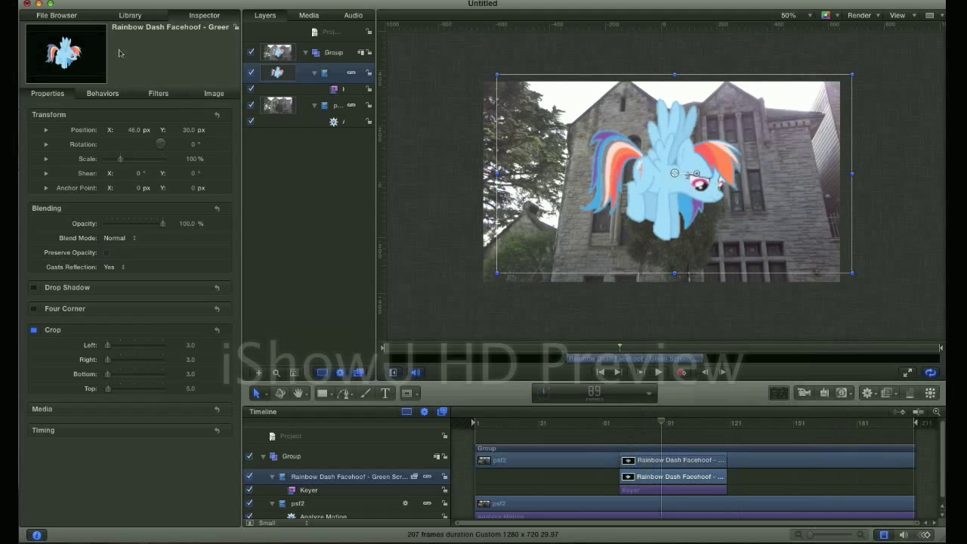
pyautogui.click(130, 15)
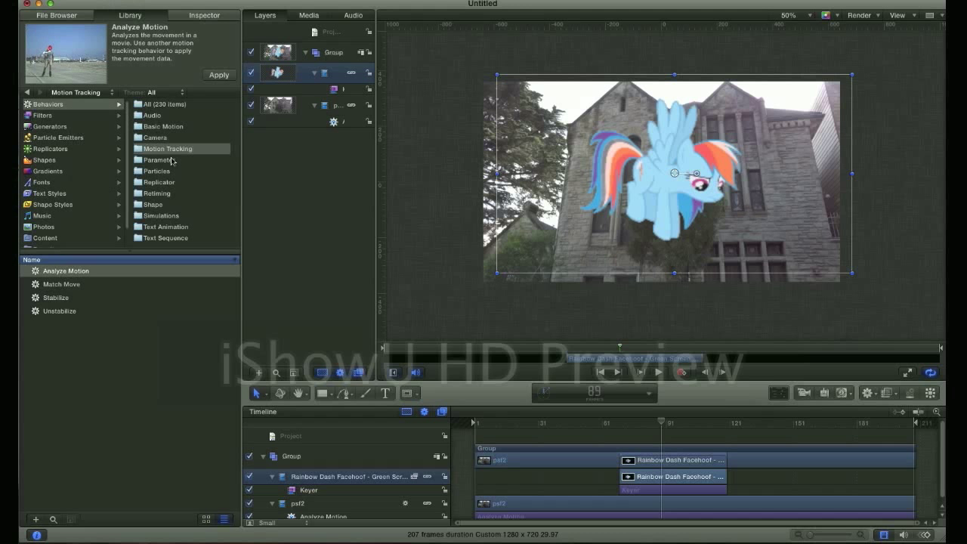
# Step: Apply the Match Move behavior to the Rainbow Dash layer
pyautogui.click(71, 285)
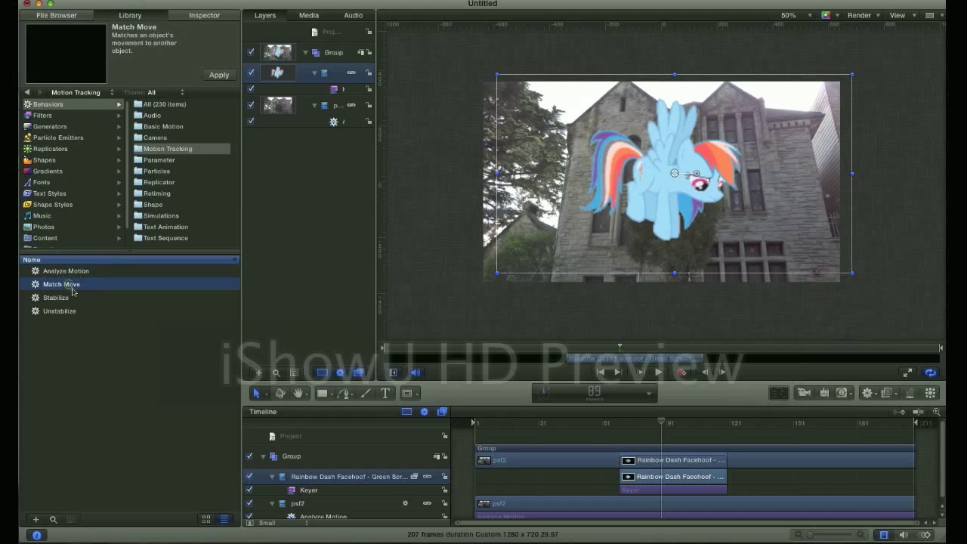
pyautogui.moveTo(66, 291); pyautogui.dragTo(325, 78)
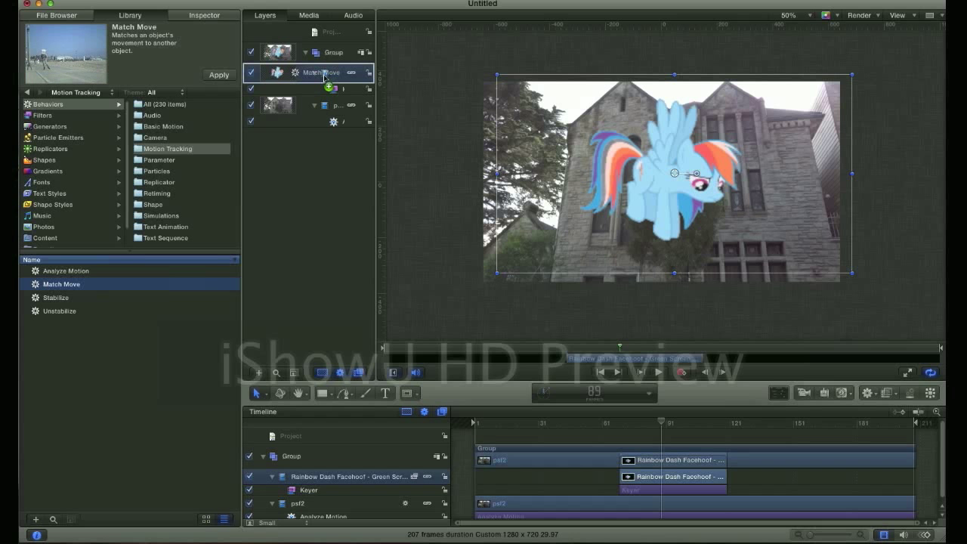
pyautogui.moveTo(325, 78); pyautogui.dragTo(324, 78)
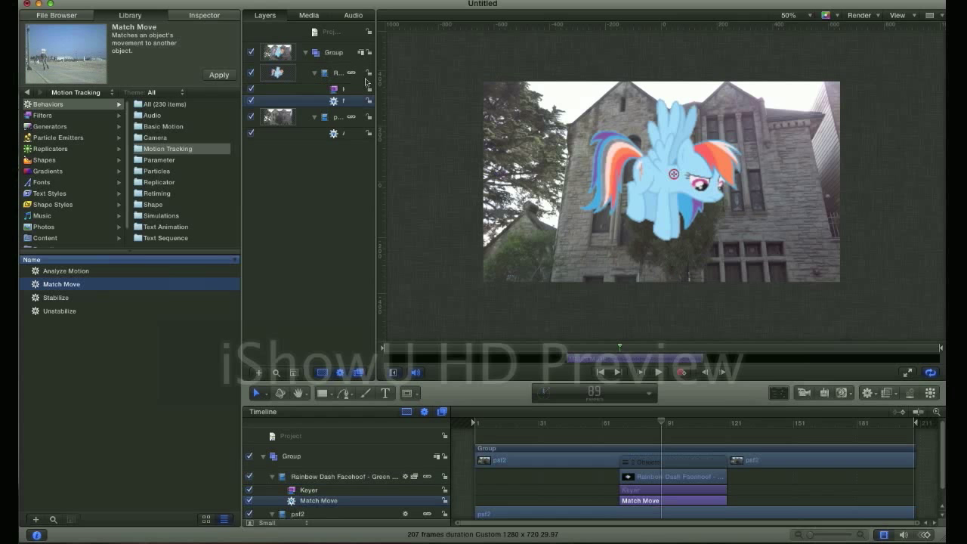
# Step: Set psf2's Analyze Motion behavior as the Match Move source
pyautogui.click(334, 136)
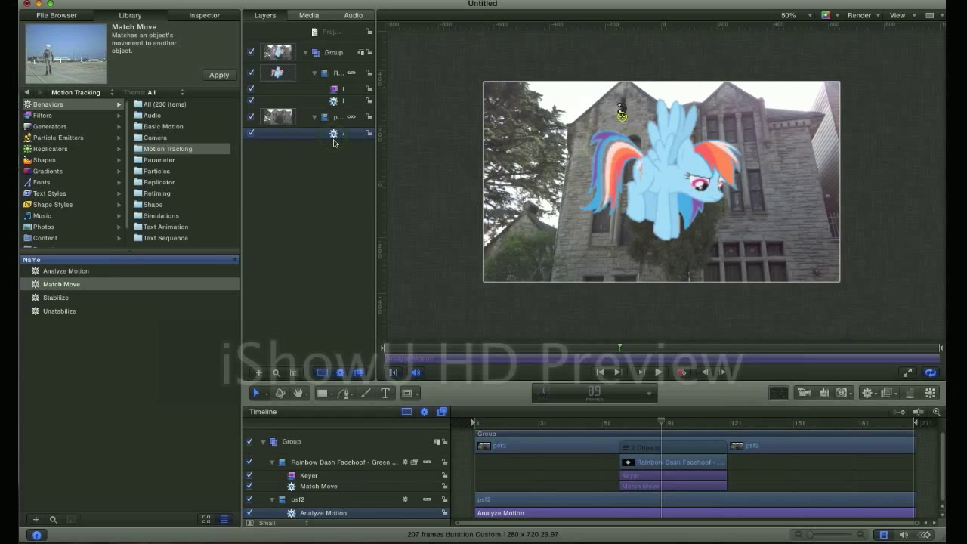
pyautogui.moveTo(330, 142); pyautogui.dragTo(344, 101)
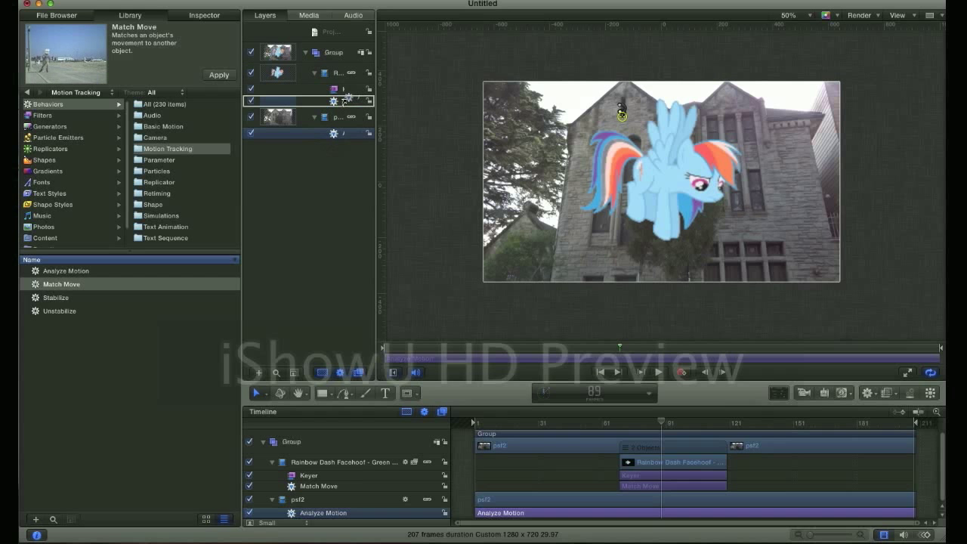
pyautogui.moveTo(345, 100); pyautogui.dragTo(345, 98)
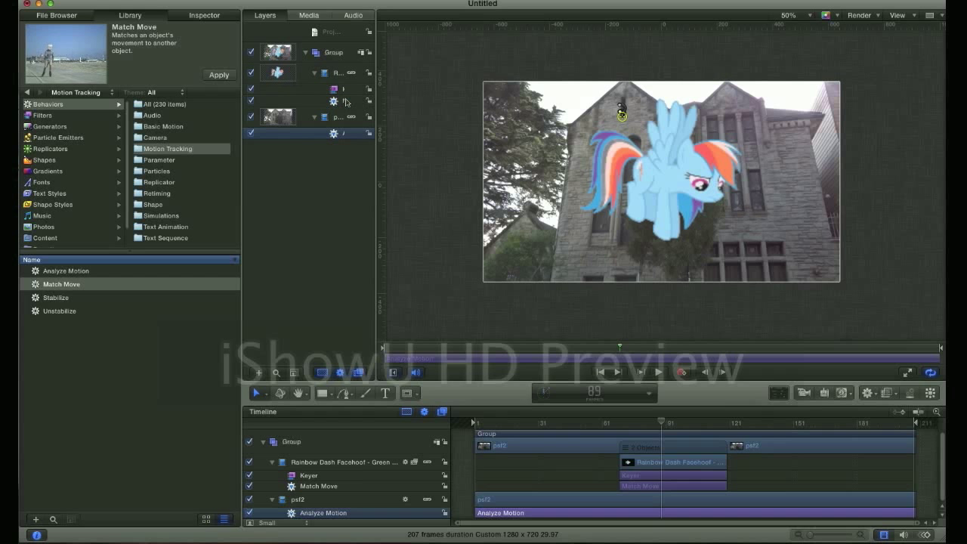
pyautogui.click(445, 164)
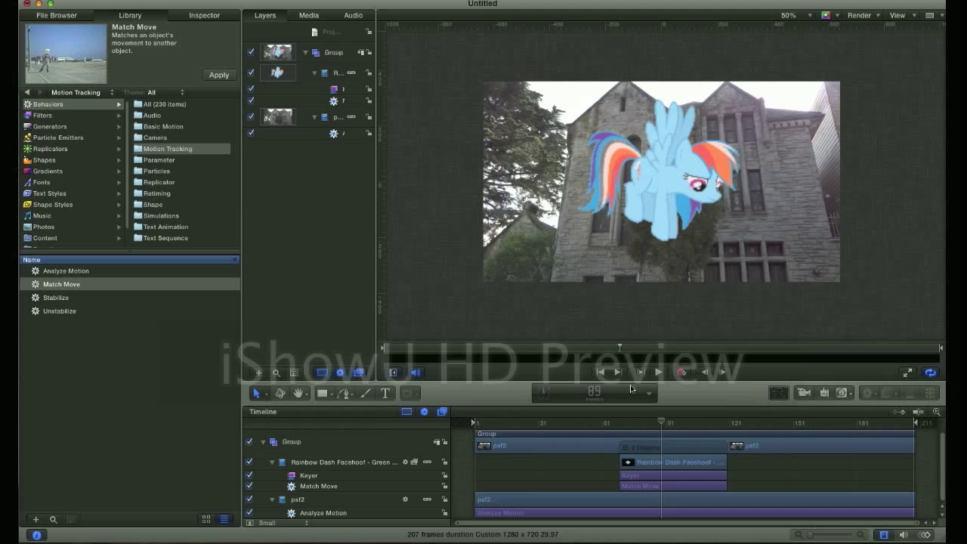
pyautogui.moveTo(658, 420)
pyautogui.mouseDown()
pyautogui.moveTo(642, 423)
pyautogui.moveTo(701, 427)
pyautogui.mouseUp()
pyautogui.moveTo(727, 428); pyautogui.dragTo(680, 423)
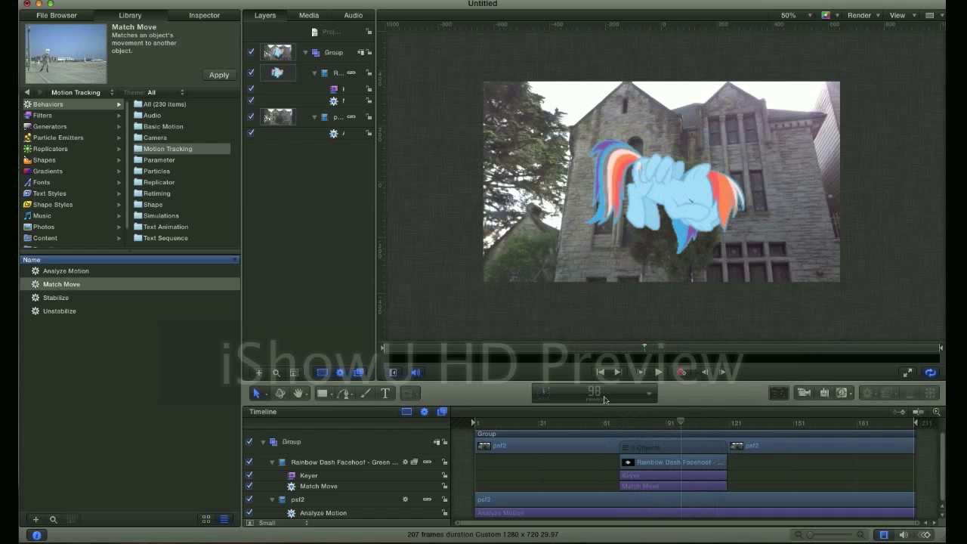
# Step: Select the Rainbow Dash layer and review its Behaviors, Filters, Image and Properties inspector tabs
pyautogui.click(203, 15)
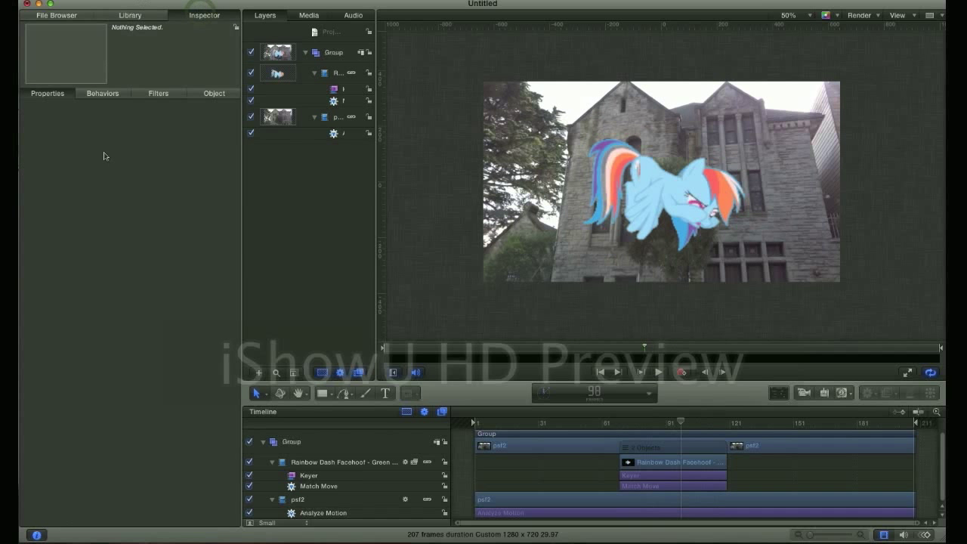
pyautogui.click(643, 207)
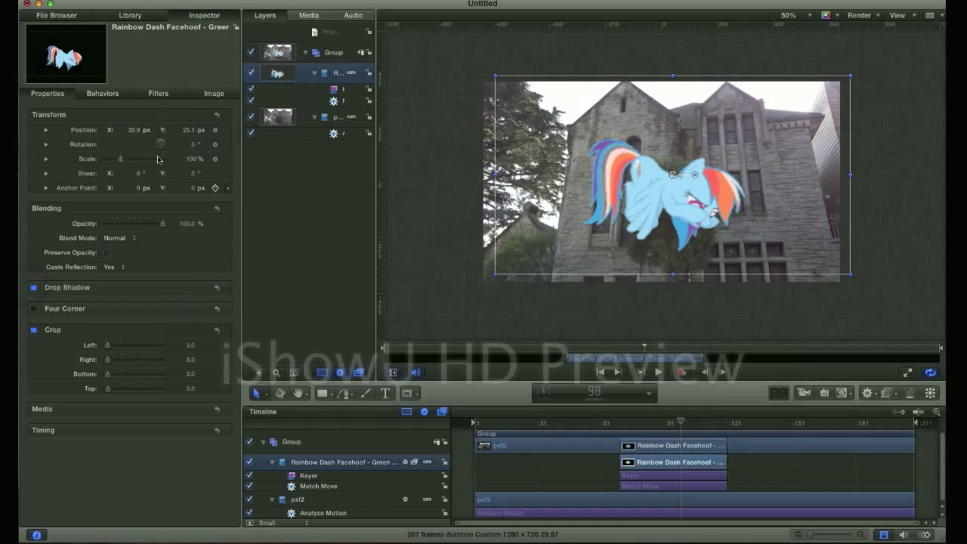
pyautogui.click(103, 92)
pyautogui.click(136, 93)
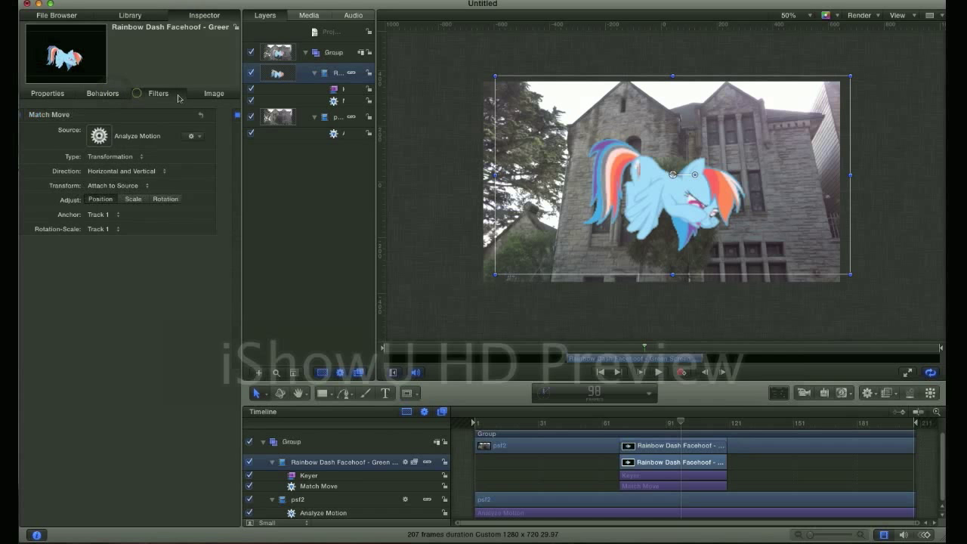
pyautogui.click(213, 93)
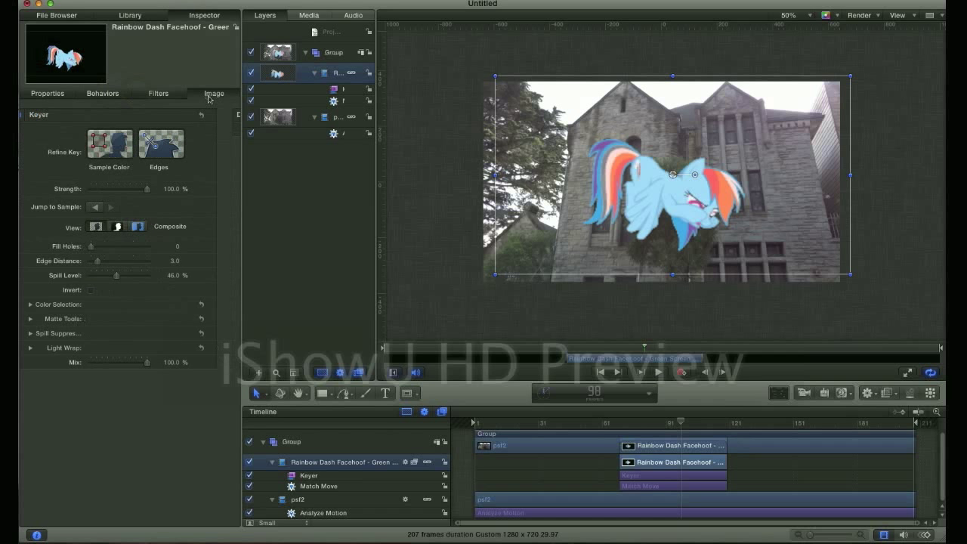
pyautogui.click(44, 95)
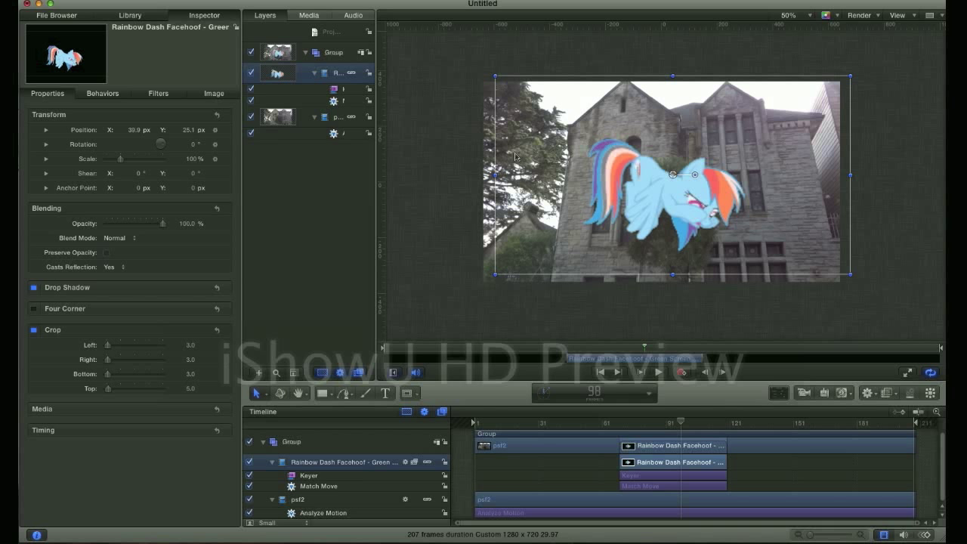
pyautogui.click(402, 231)
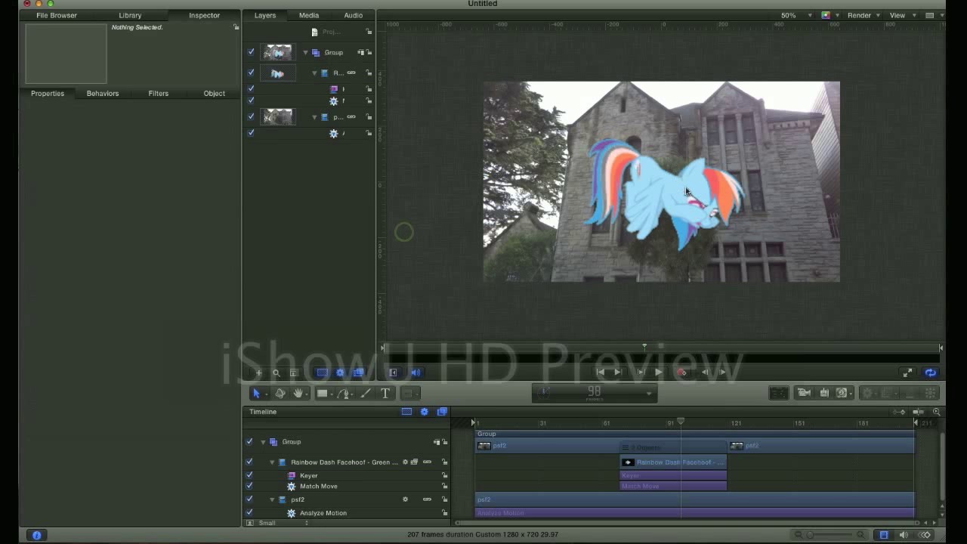
pyautogui.moveTo(675, 427)
pyautogui.mouseDown()
pyautogui.moveTo(733, 434)
pyautogui.moveTo(622, 426)
pyautogui.moveTo(706, 428)
pyautogui.moveTo(623, 425)
pyautogui.moveTo(678, 429)
pyautogui.mouseUp()
pyautogui.moveTo(681, 428); pyautogui.dragTo(705, 428)
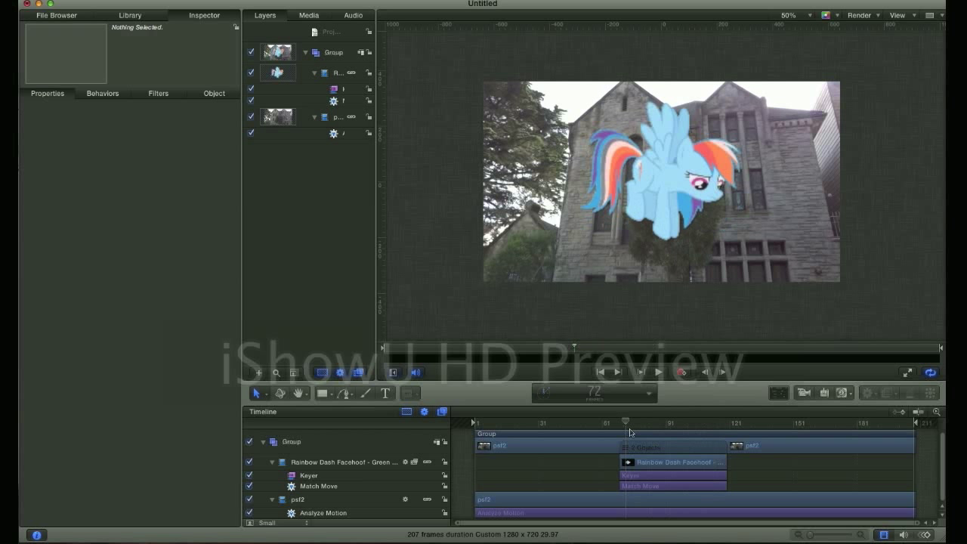
pyautogui.moveTo(626, 425); pyautogui.dragTo(671, 433)
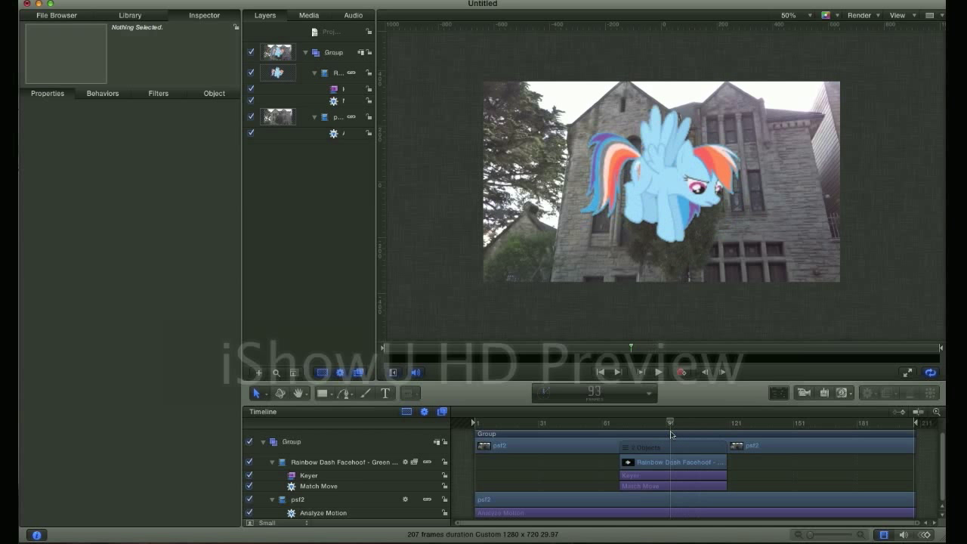